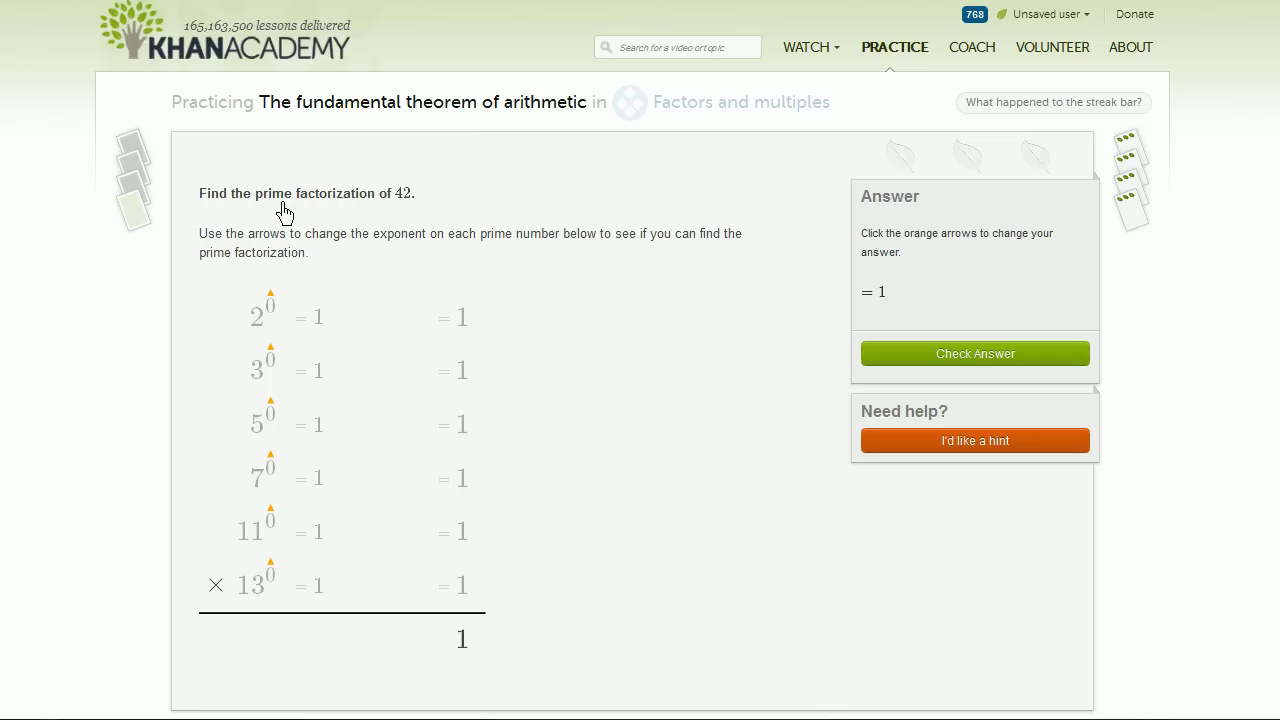
# Raise the exponent on 2 to two so the answer for 42 reads 2² = 4
pyautogui.moveTo(252, 200); pyautogui.dragTo(370, 200)
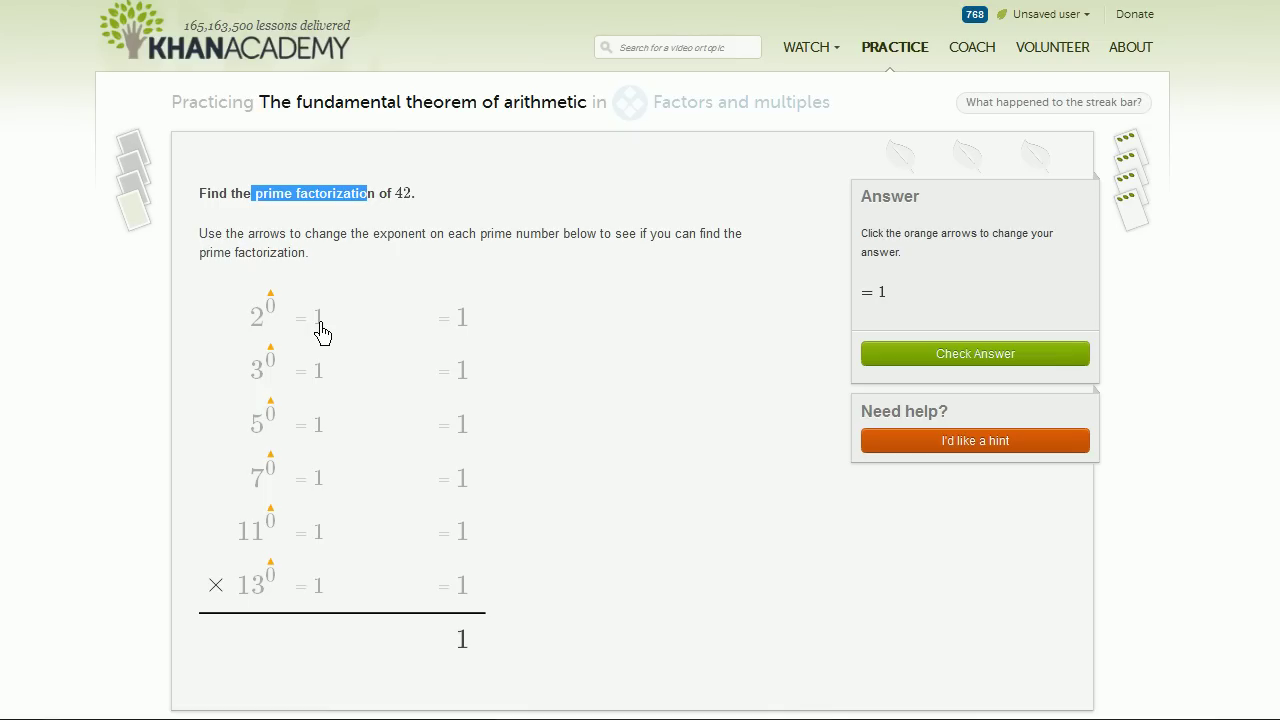
pyautogui.click(270, 295)
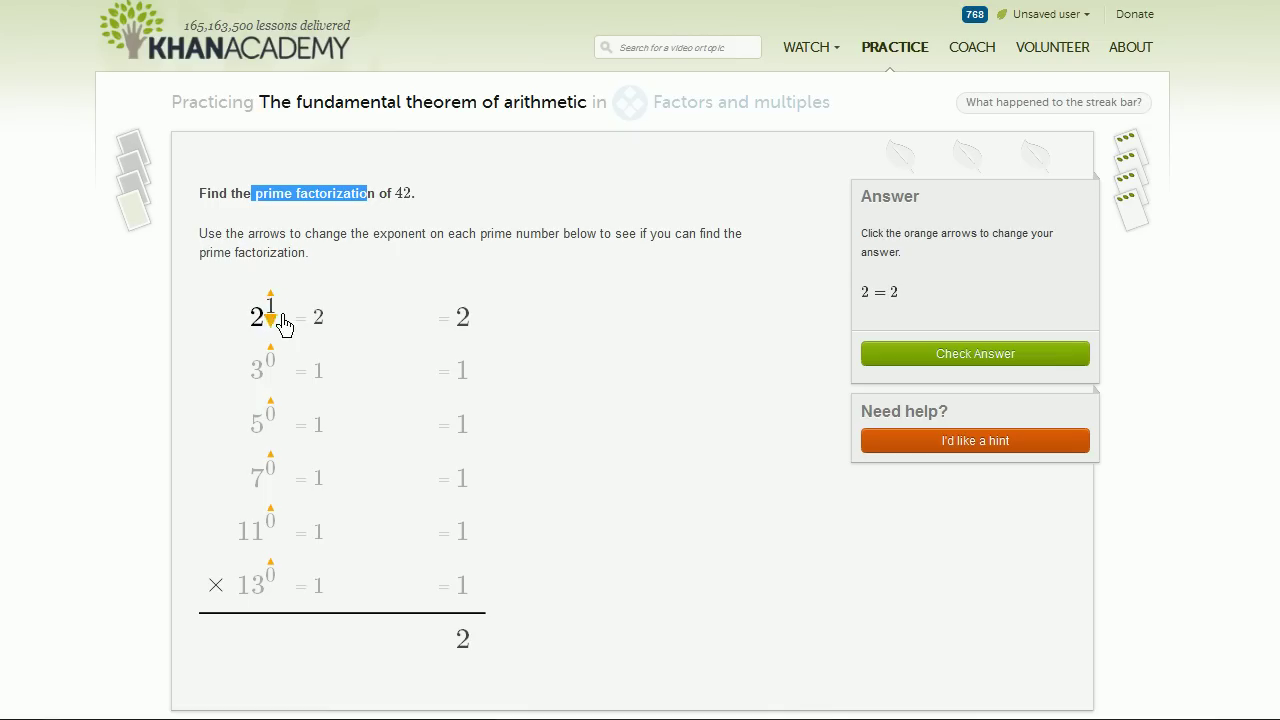
pyautogui.click(270, 294)
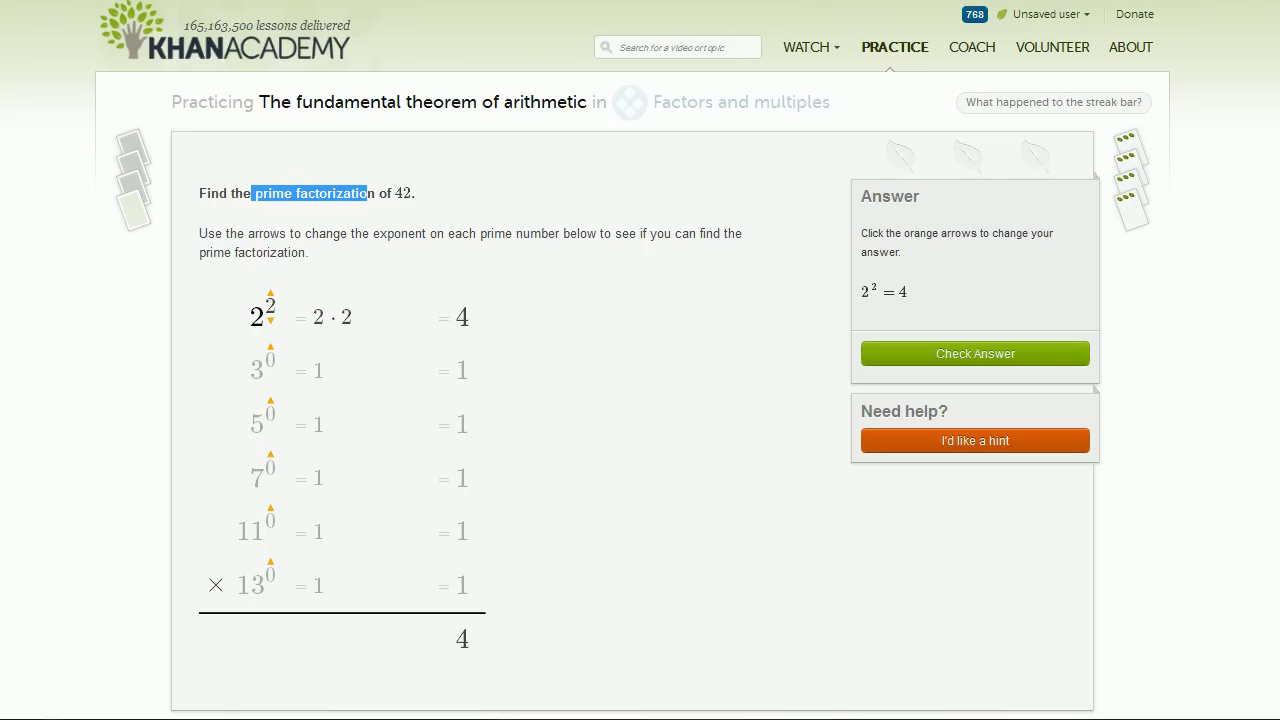
pyautogui.press('Down')
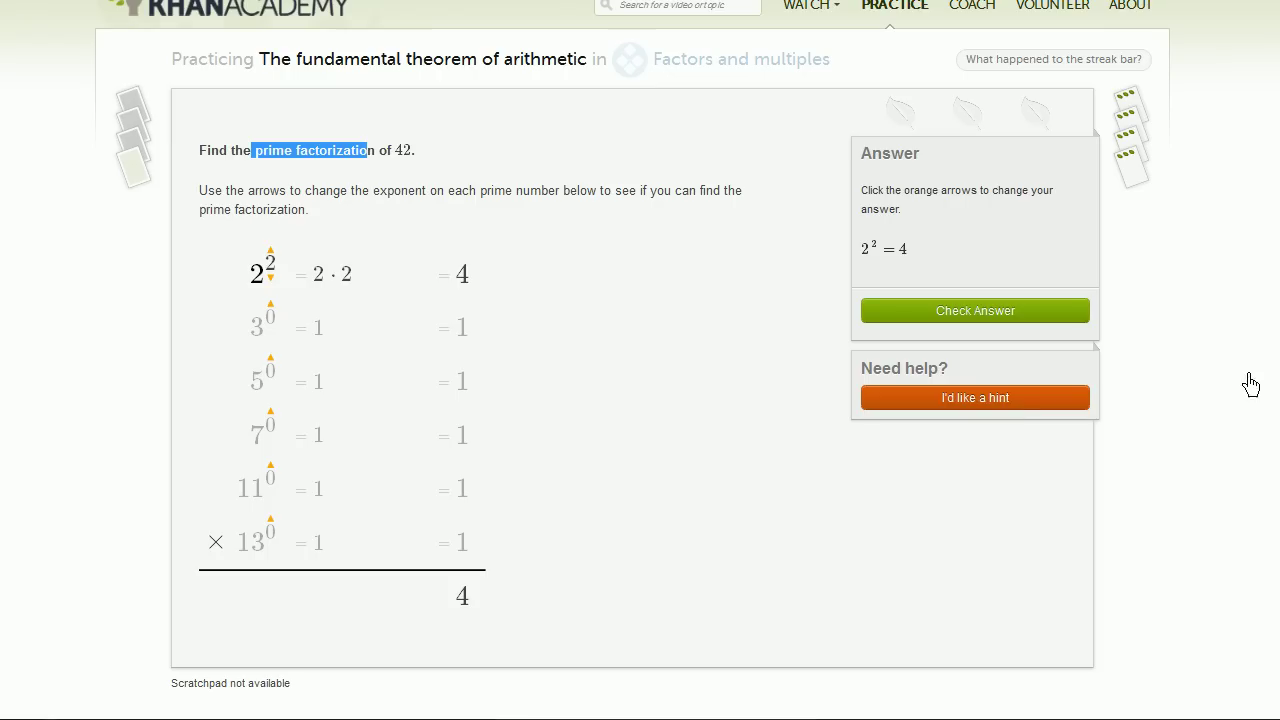
# Reveal two hints for 42, showing the factor tree splitting 42 into 2 and 21
pyautogui.click(952, 408)
pyautogui.scroll(-5, 1137, 410)
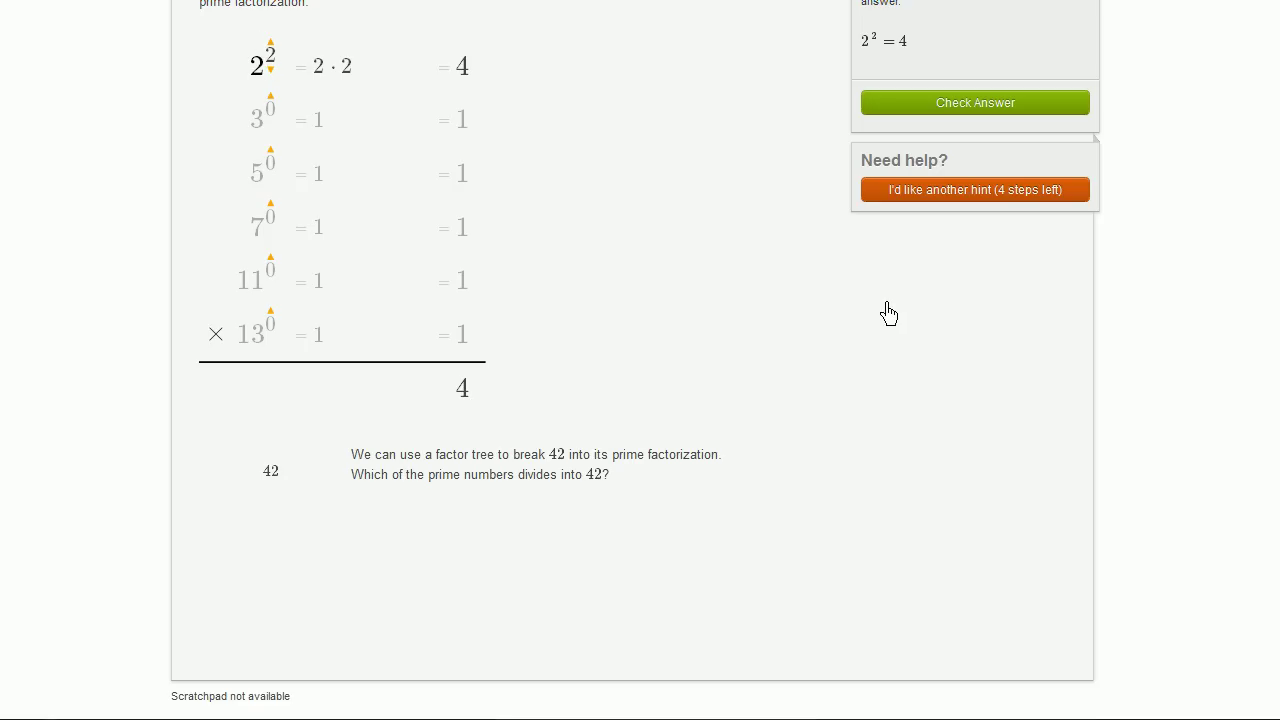
pyautogui.click(896, 204)
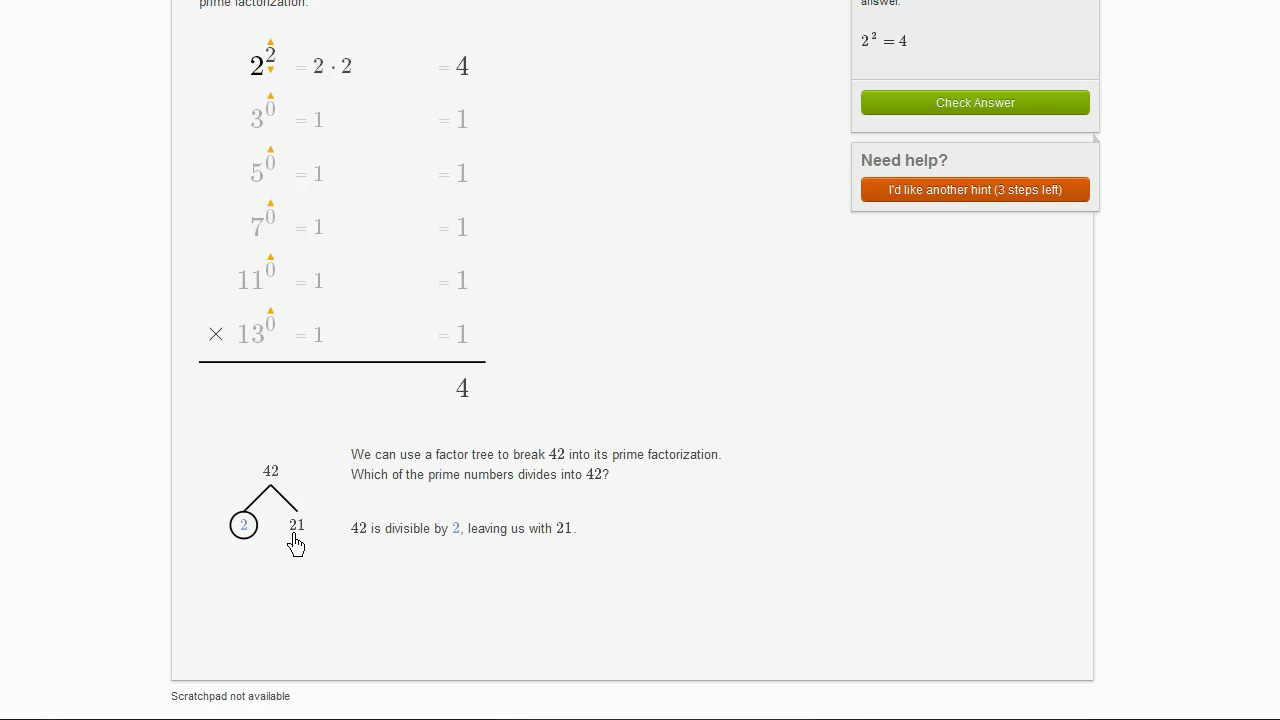
# Reveal the hint splitting 21 into 3 and 7 and set the answer to 2·3·7 = 42
pyautogui.click(270, 70)
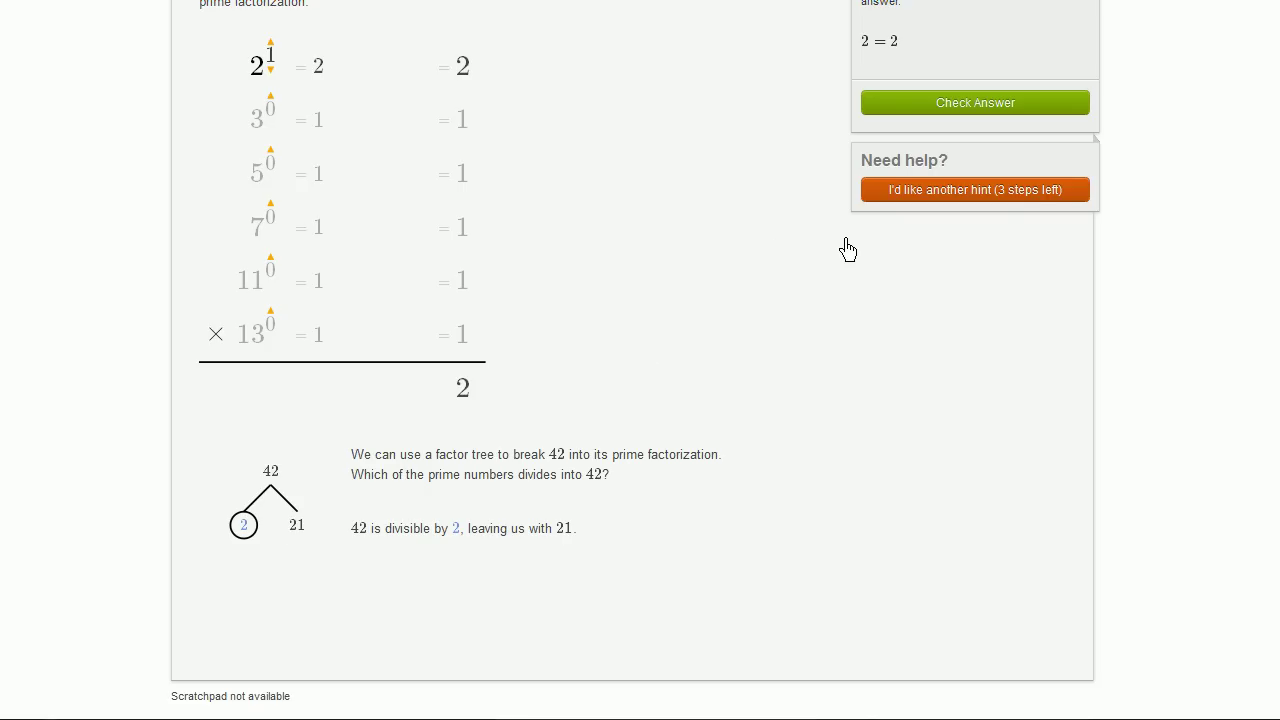
pyautogui.click(890, 200)
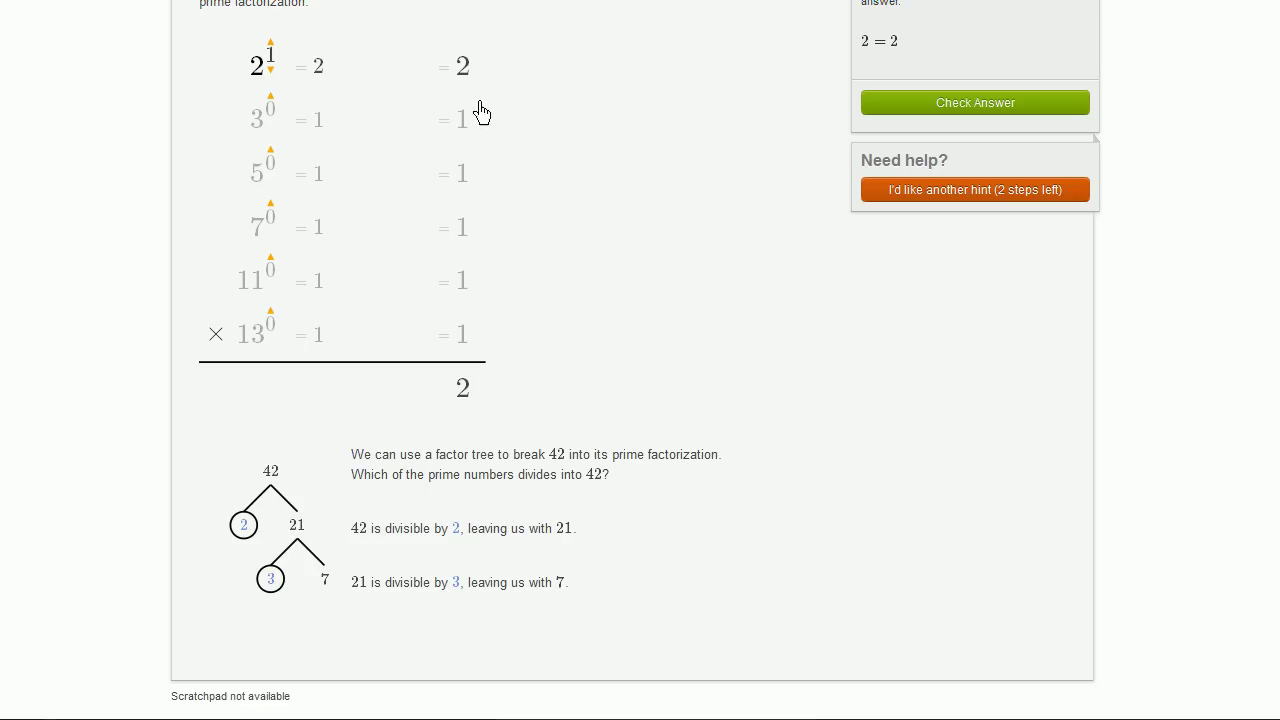
pyautogui.click(271, 96)
pyautogui.click(270, 204)
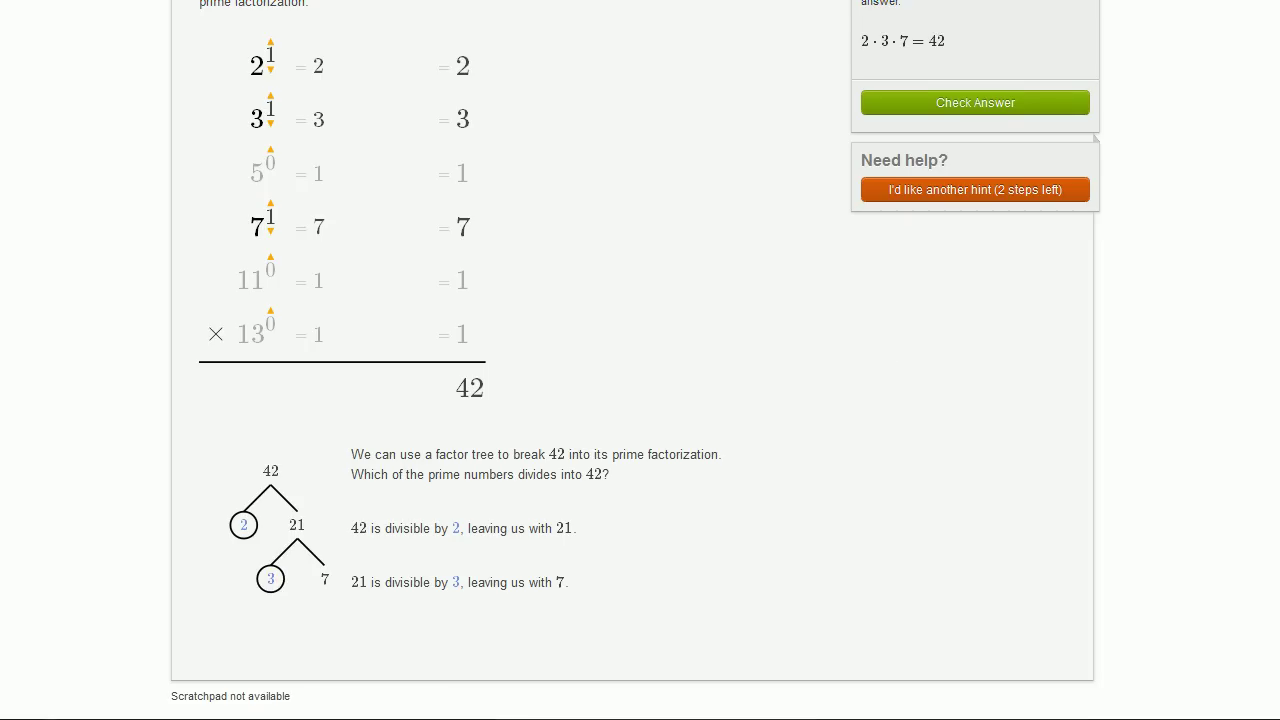
pyautogui.scroll(2, 873, 105)
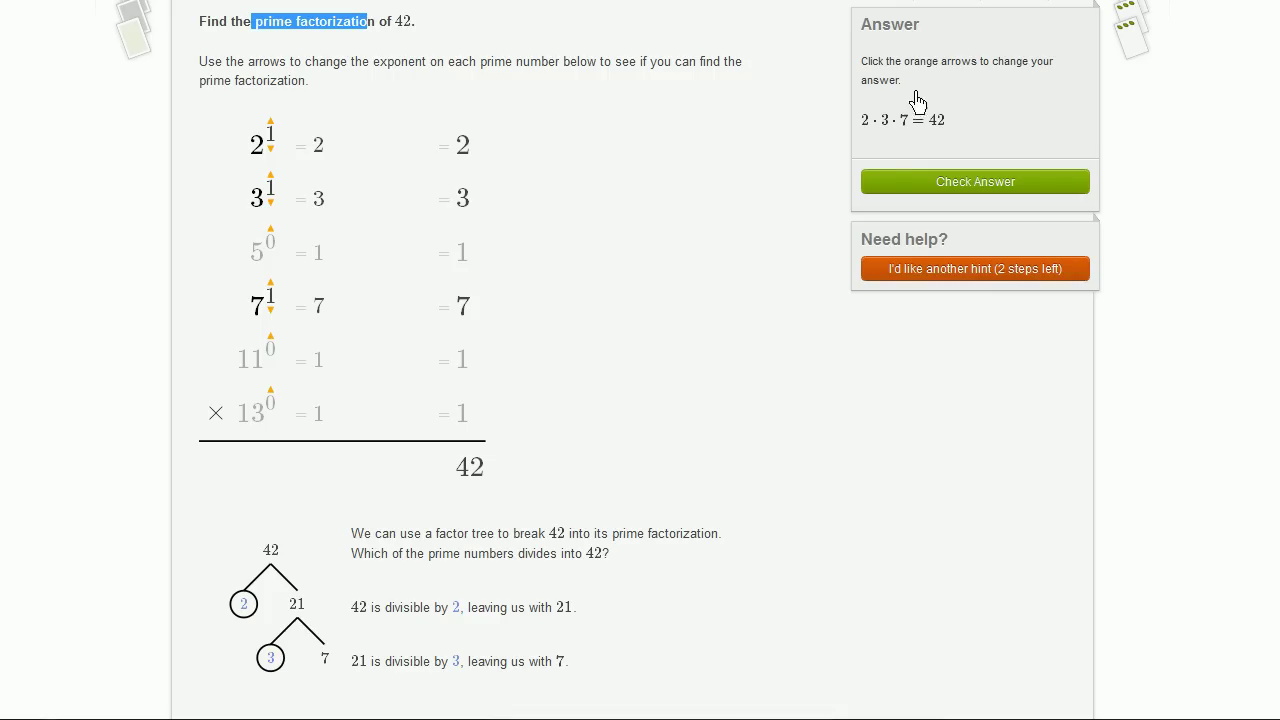
# Submit 2·3·7 for 42 and advance to the next question
pyautogui.click(926, 195)
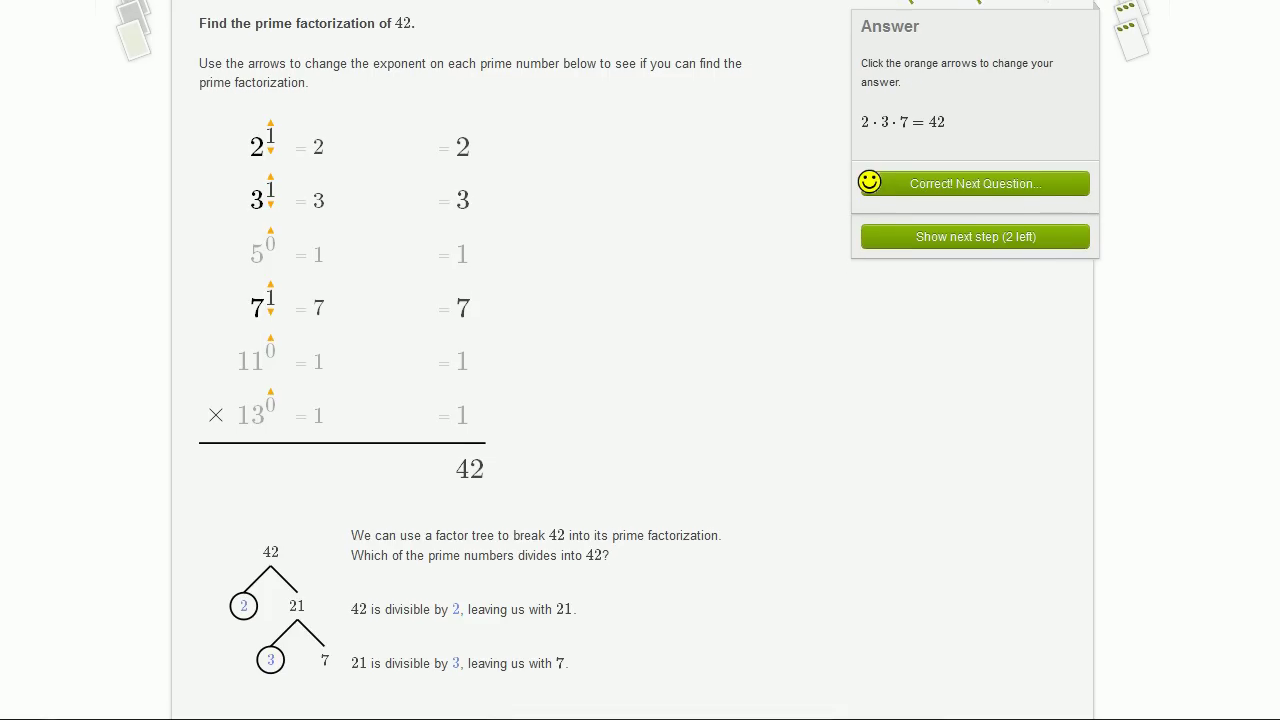
pyautogui.scroll(2, 820, 87)
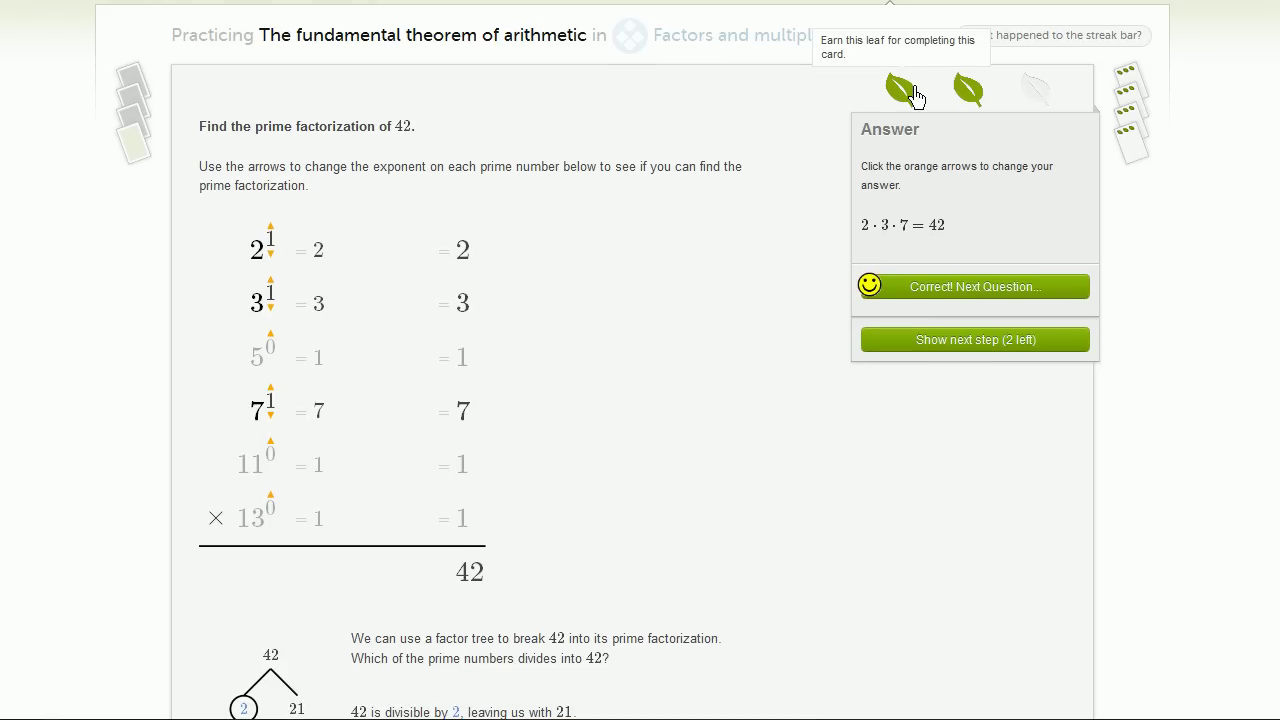
pyautogui.moveTo(1034, 90)
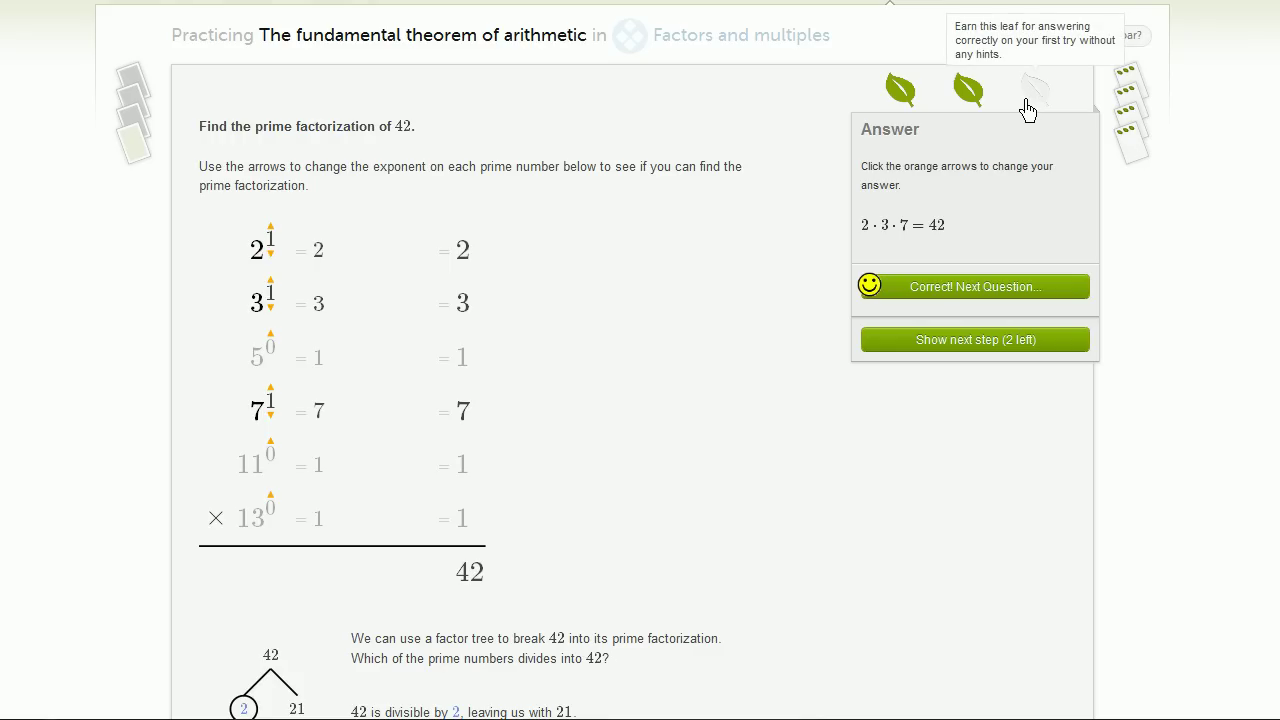
pyautogui.click(975, 290)
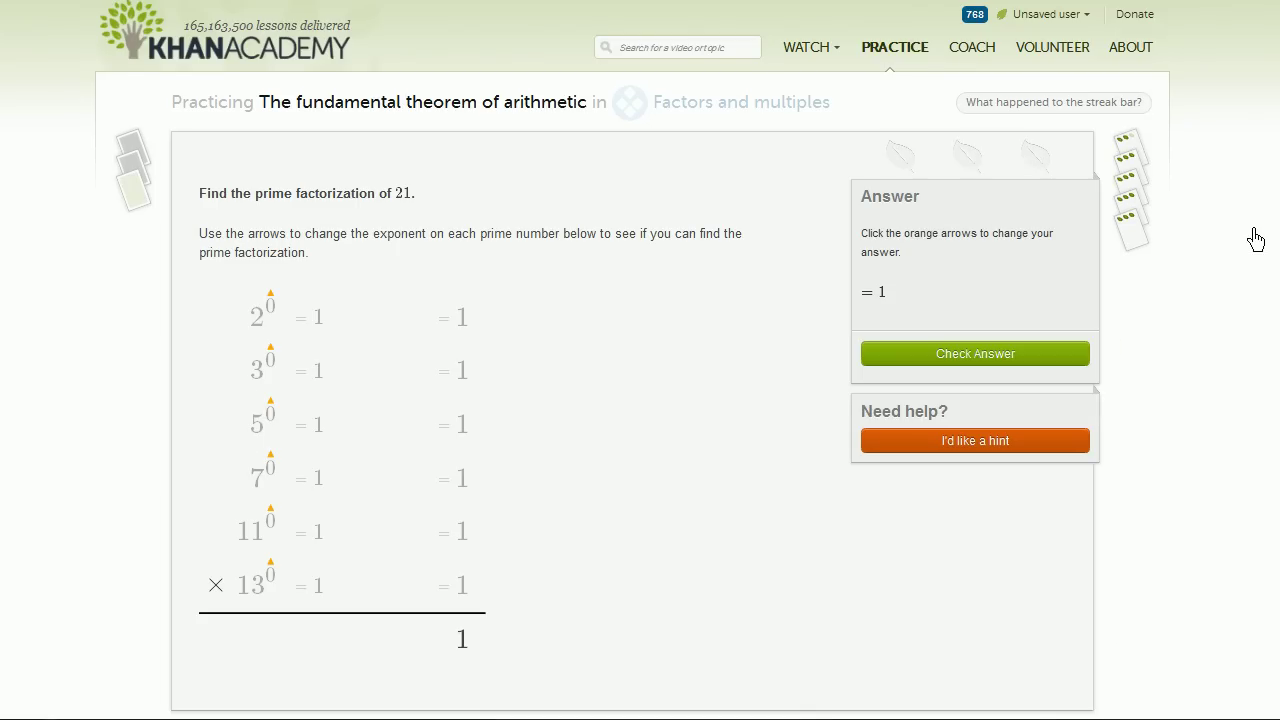
# Answer 21 as 3·7, submit it, and advance to the 18 question
pyautogui.click(270, 347)
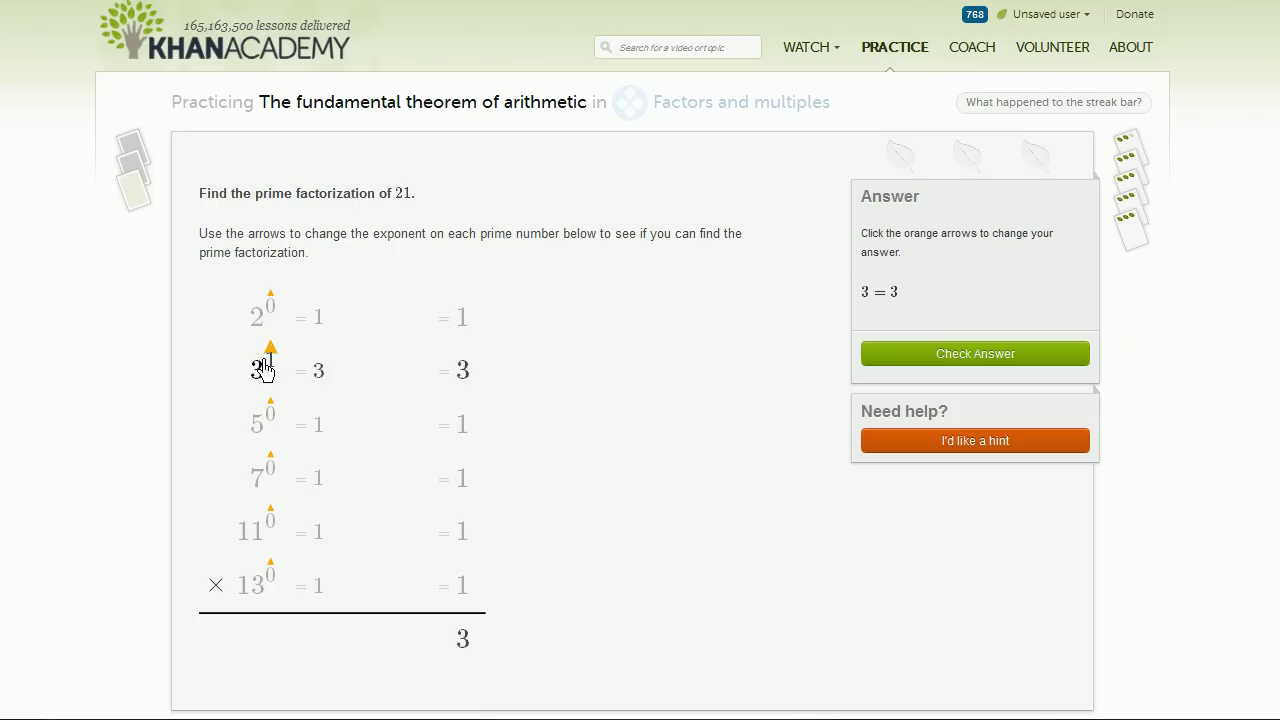
pyautogui.click(270, 455)
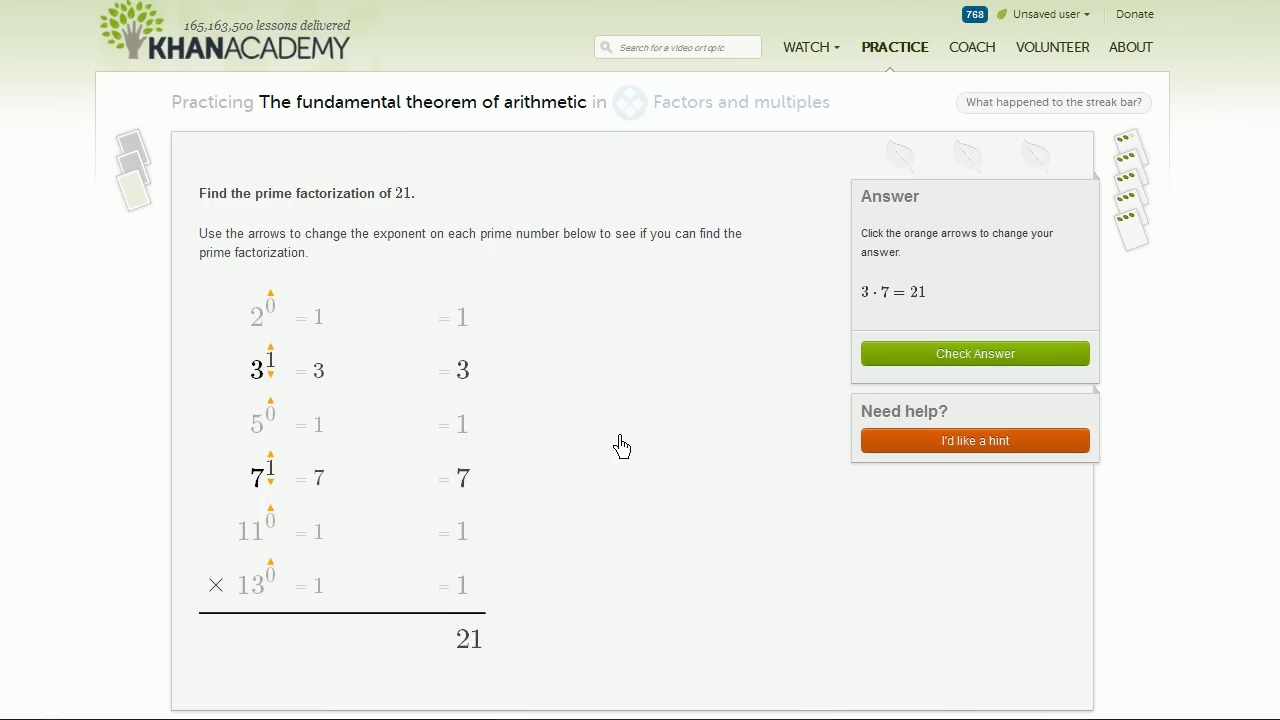
pyautogui.click(984, 368)
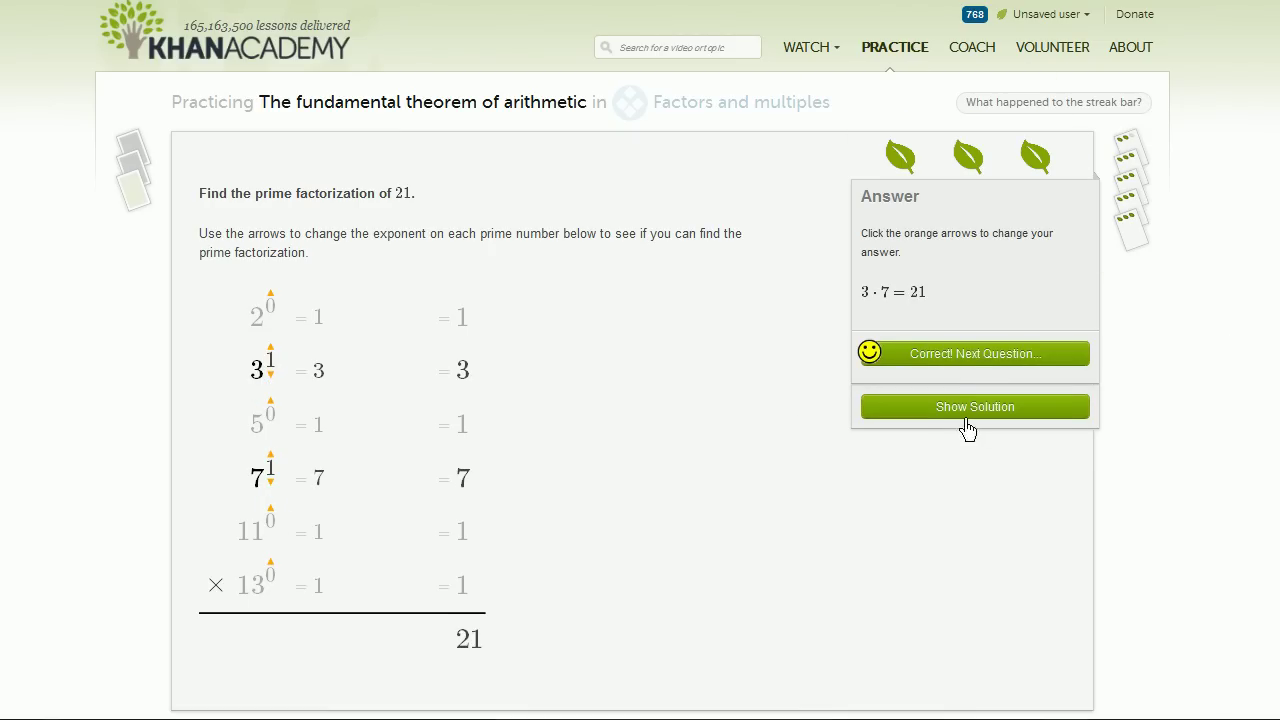
pyautogui.click(960, 368)
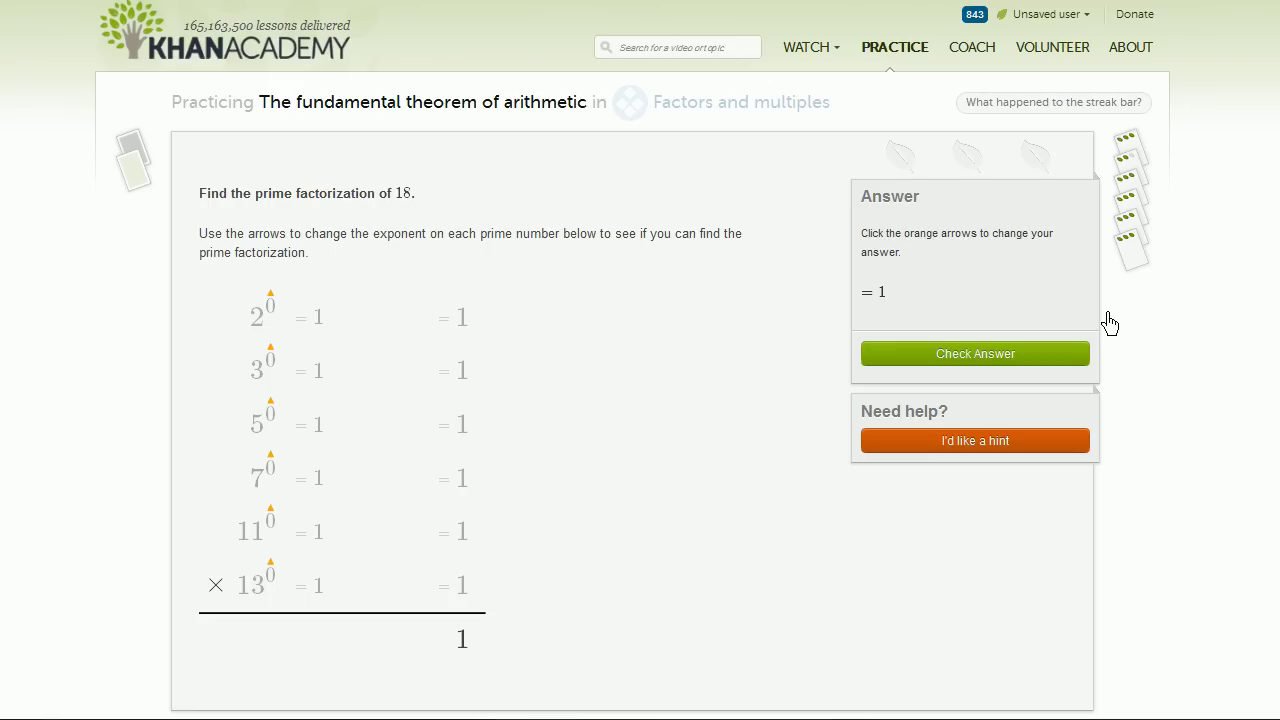
# Include 2 once and reveal all hints for 18, splitting it into 2, 3 and 3
pyautogui.click(269, 295)
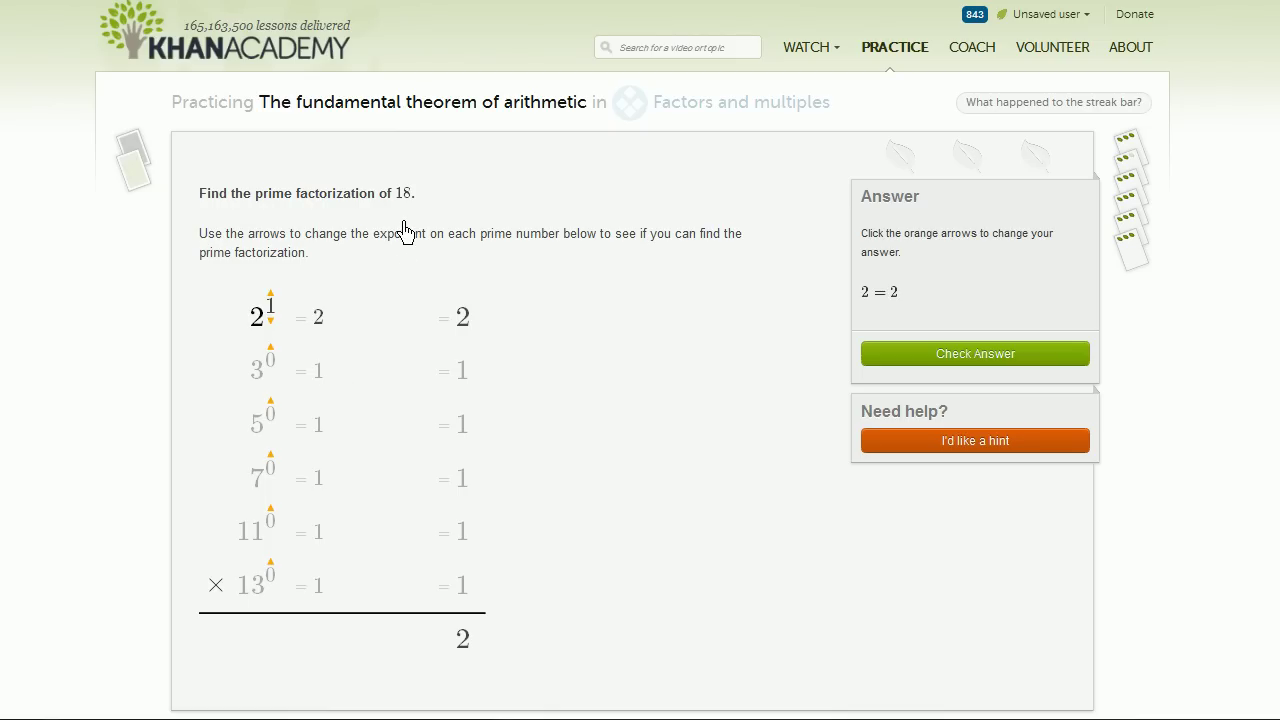
pyautogui.scroll(-1, 405, 232)
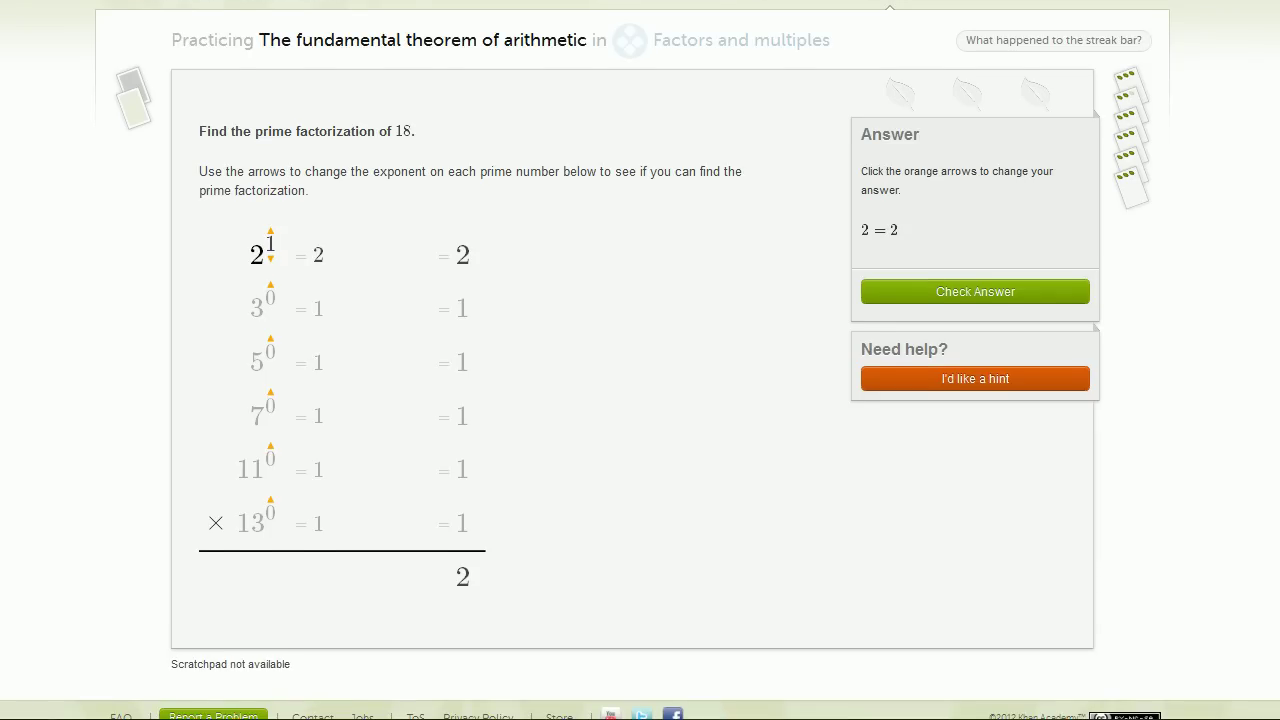
pyautogui.click(889, 382)
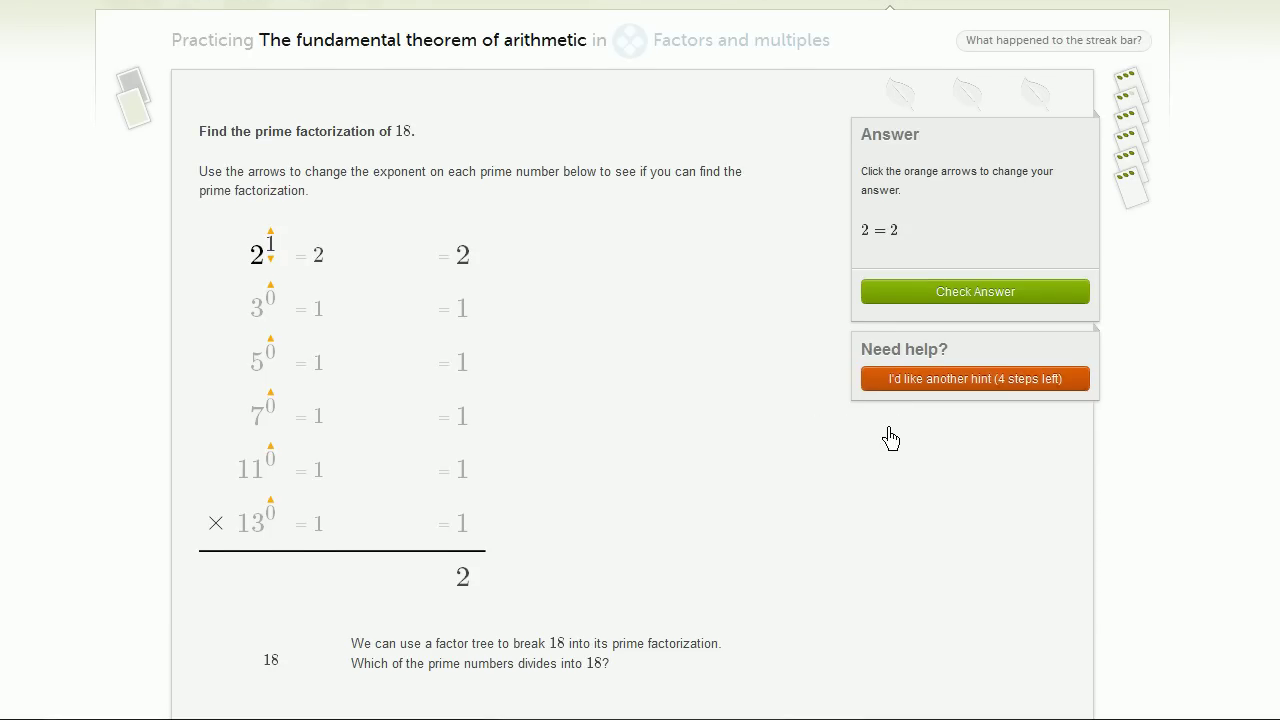
pyautogui.scroll(-2, 891, 439)
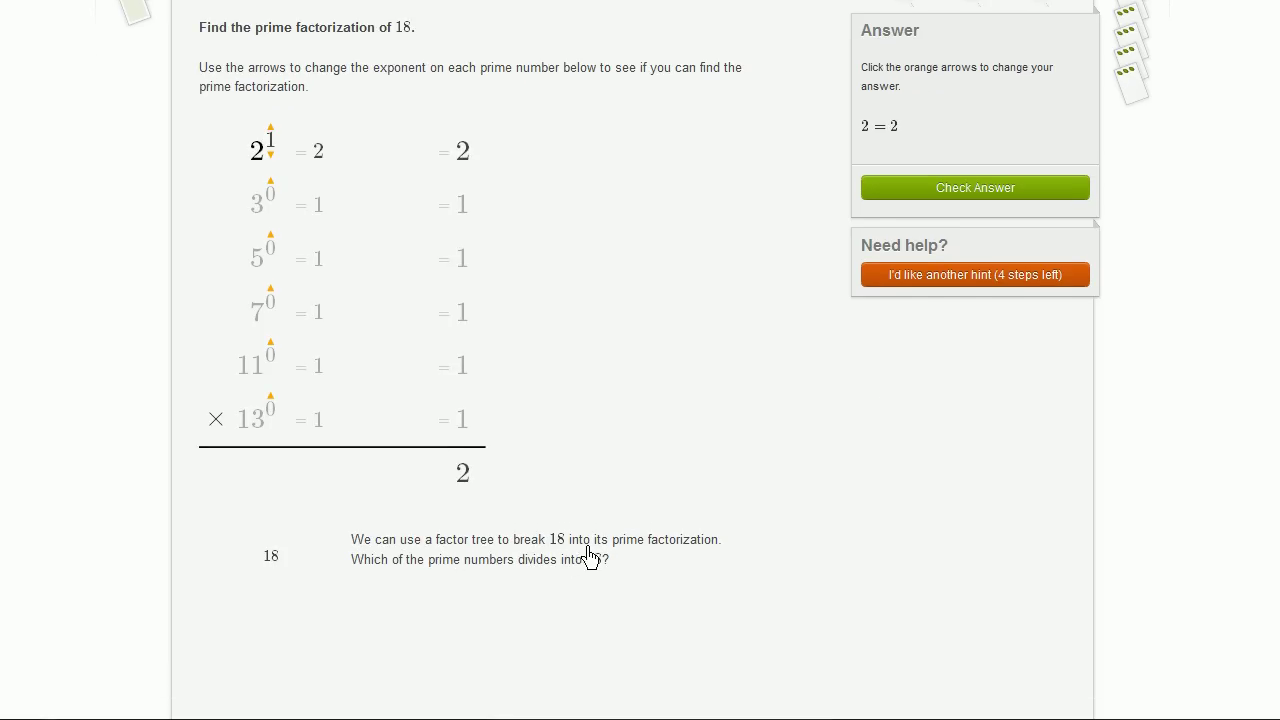
pyautogui.click(900, 286)
pyautogui.scroll(-2, 417, 460)
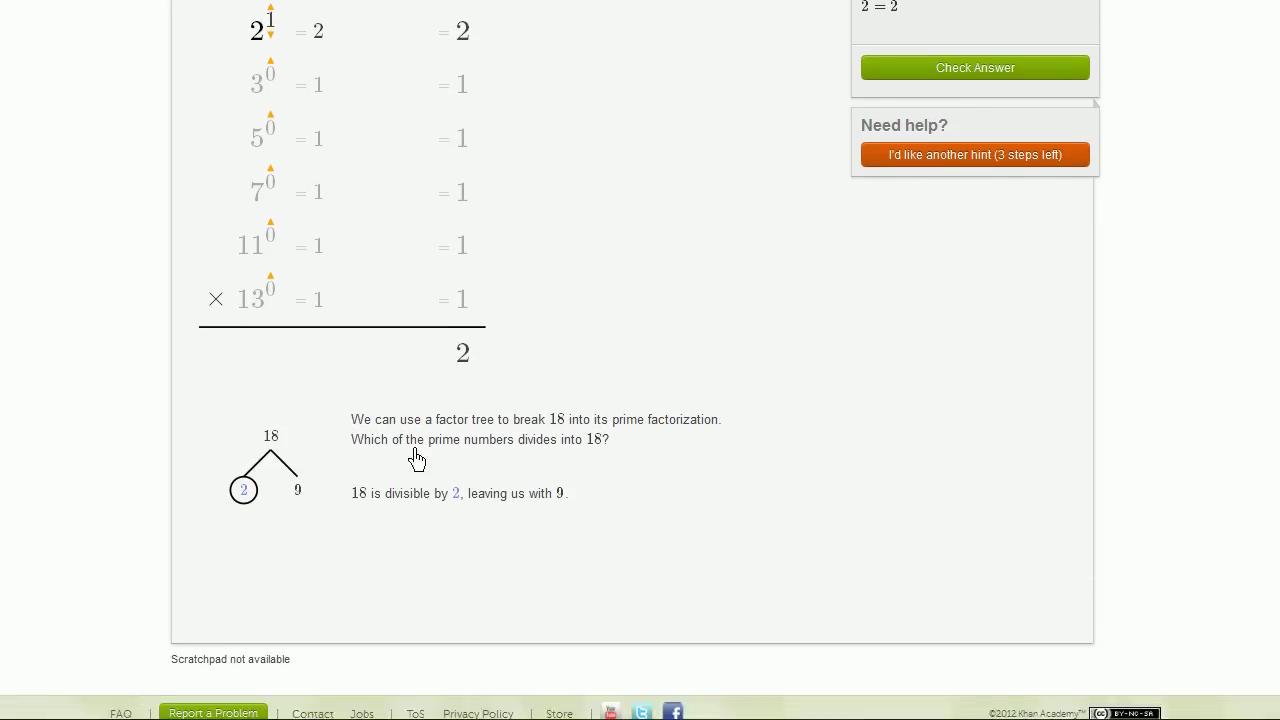
pyautogui.scroll(-1, 417, 460)
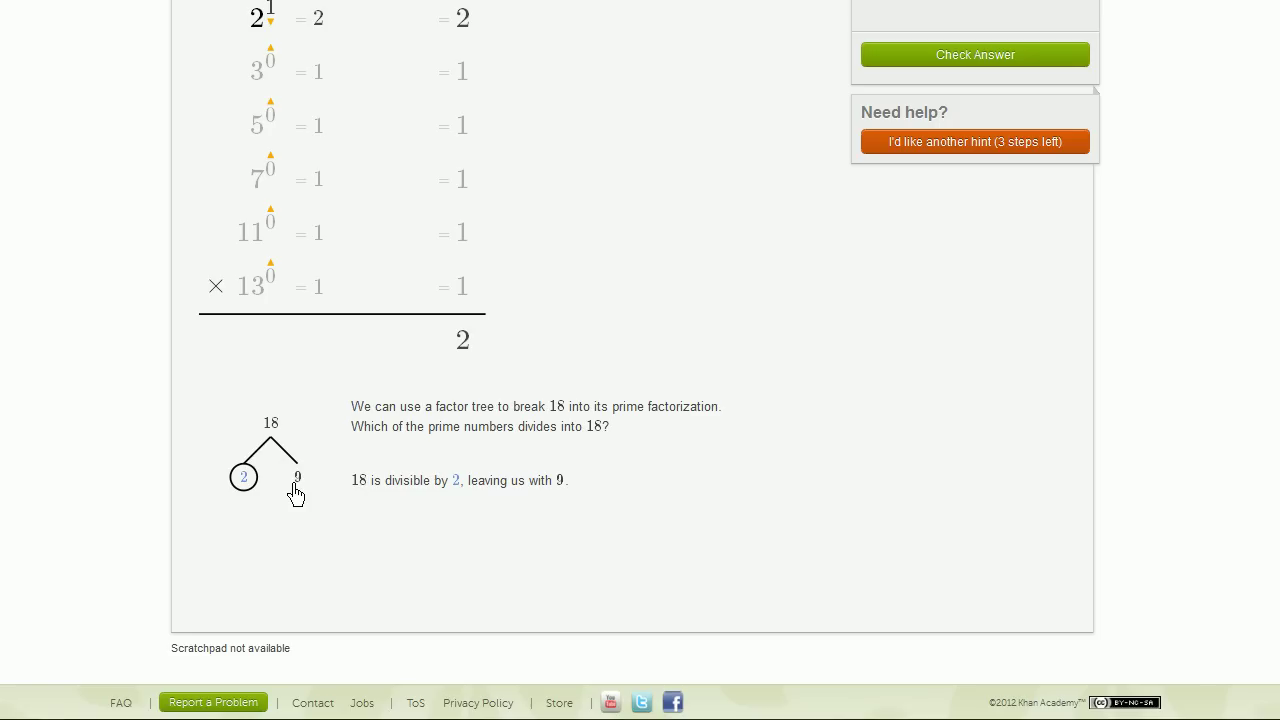
pyautogui.click(868, 150)
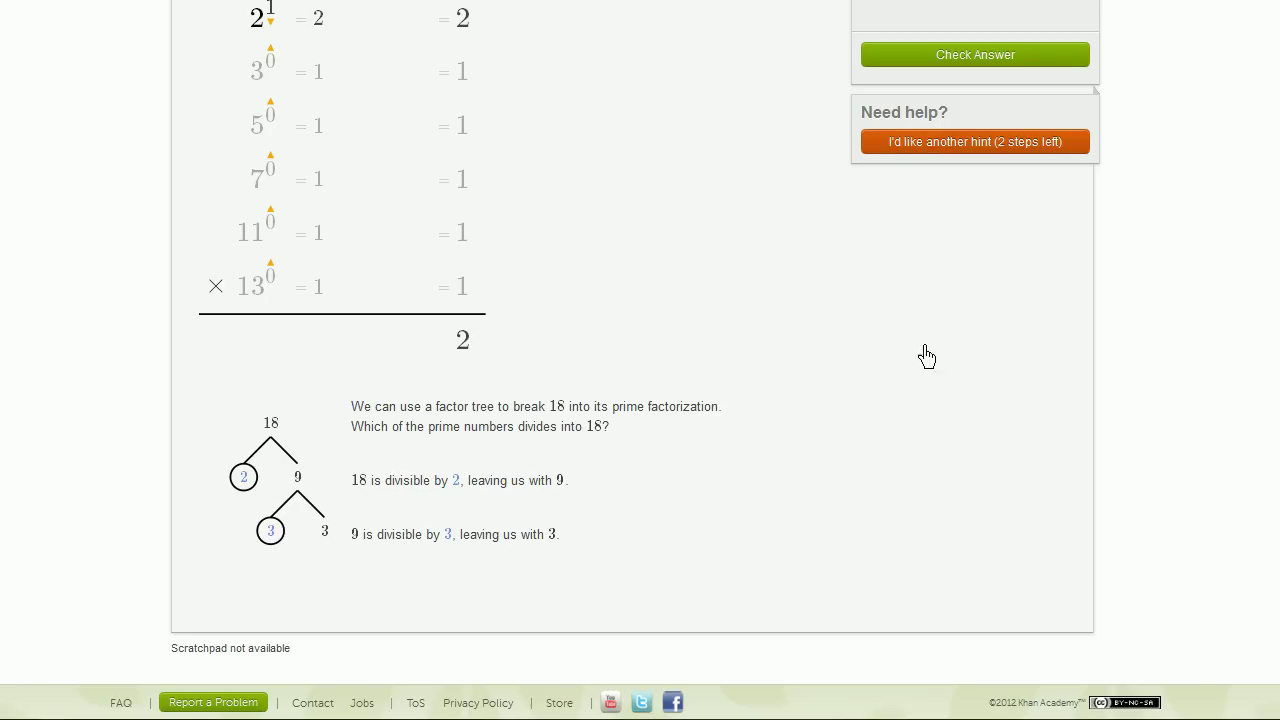
pyautogui.click(957, 153)
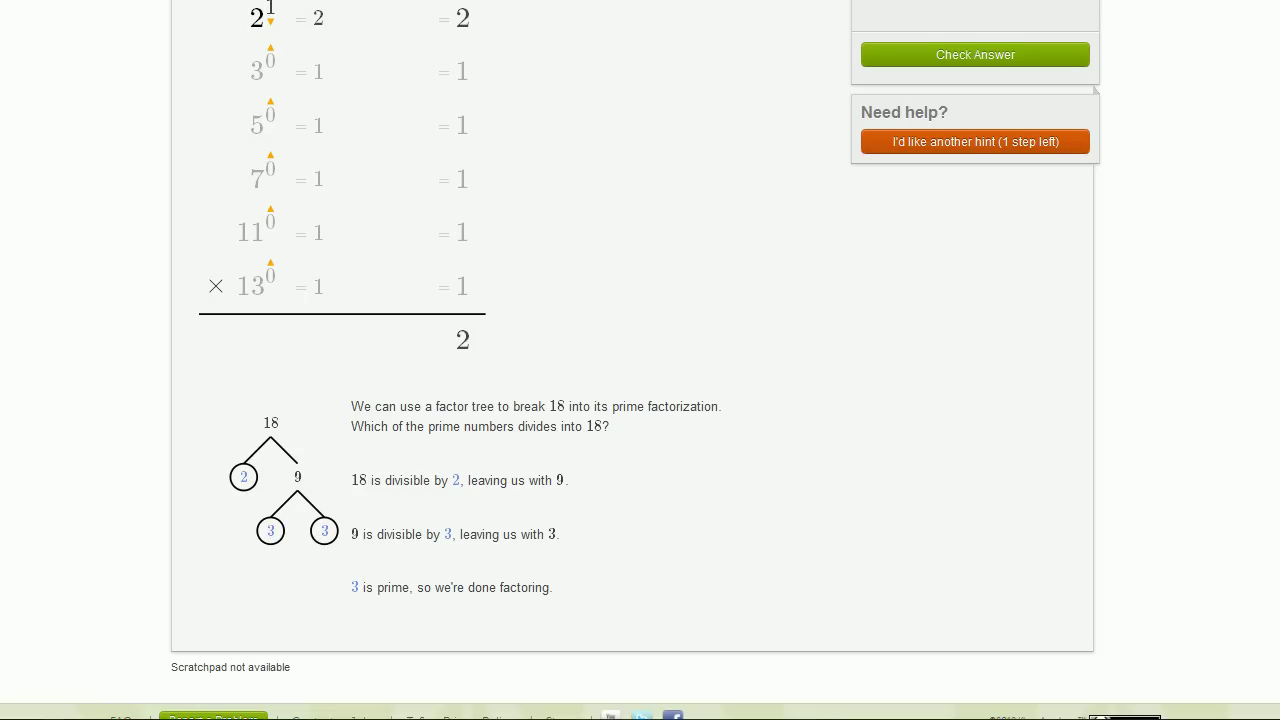
# Raise the power of 3 to two so the answer reads 2·3² = 18
pyautogui.scroll(2, 640, 360)
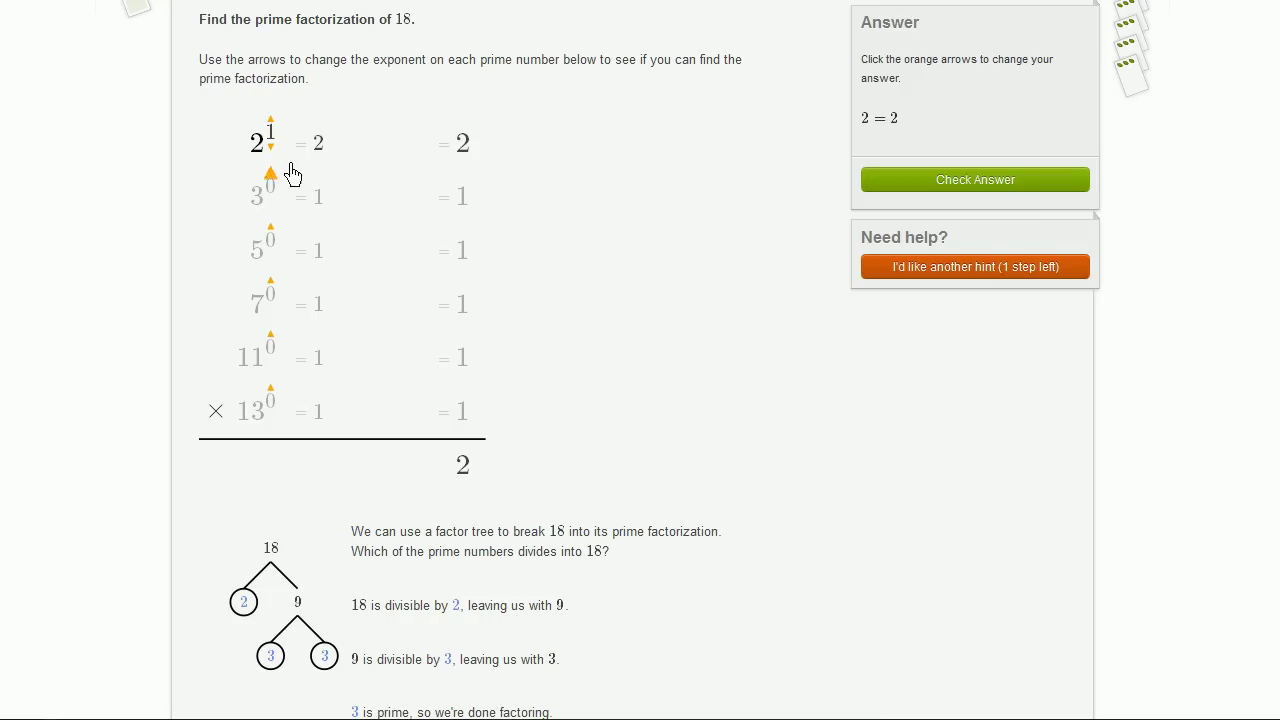
pyautogui.click(270, 174)
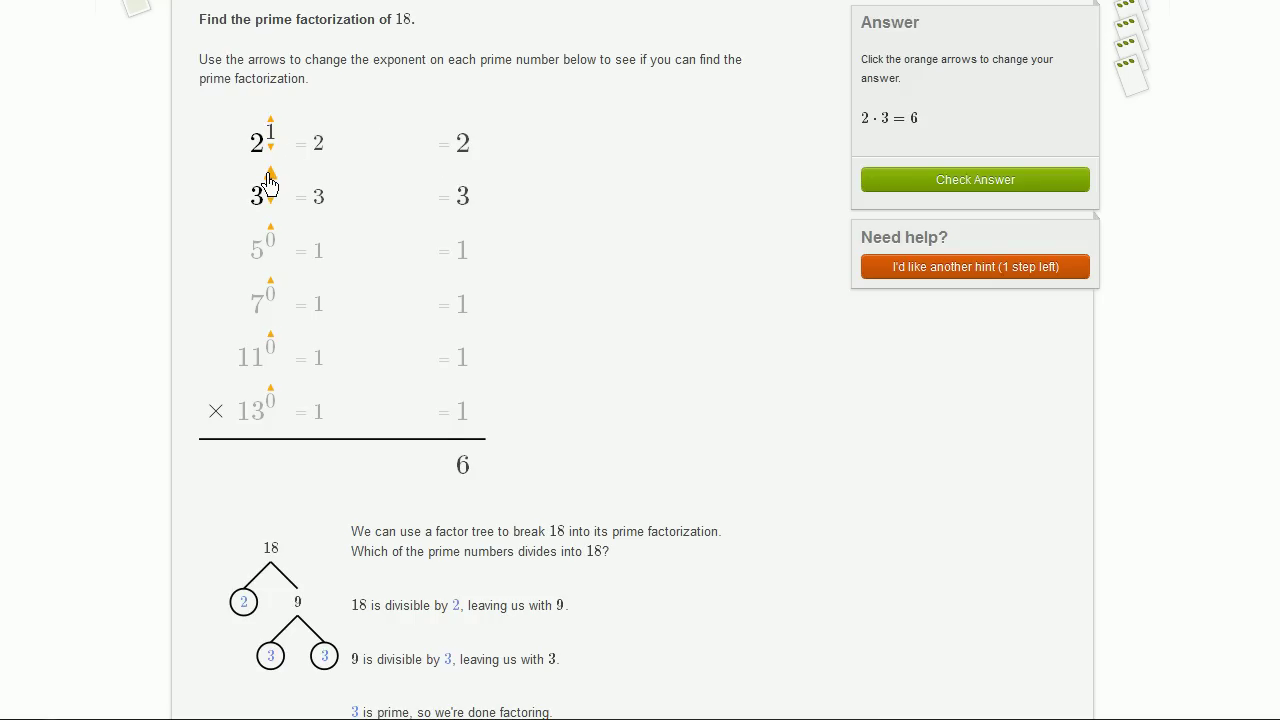
pyautogui.click(270, 174)
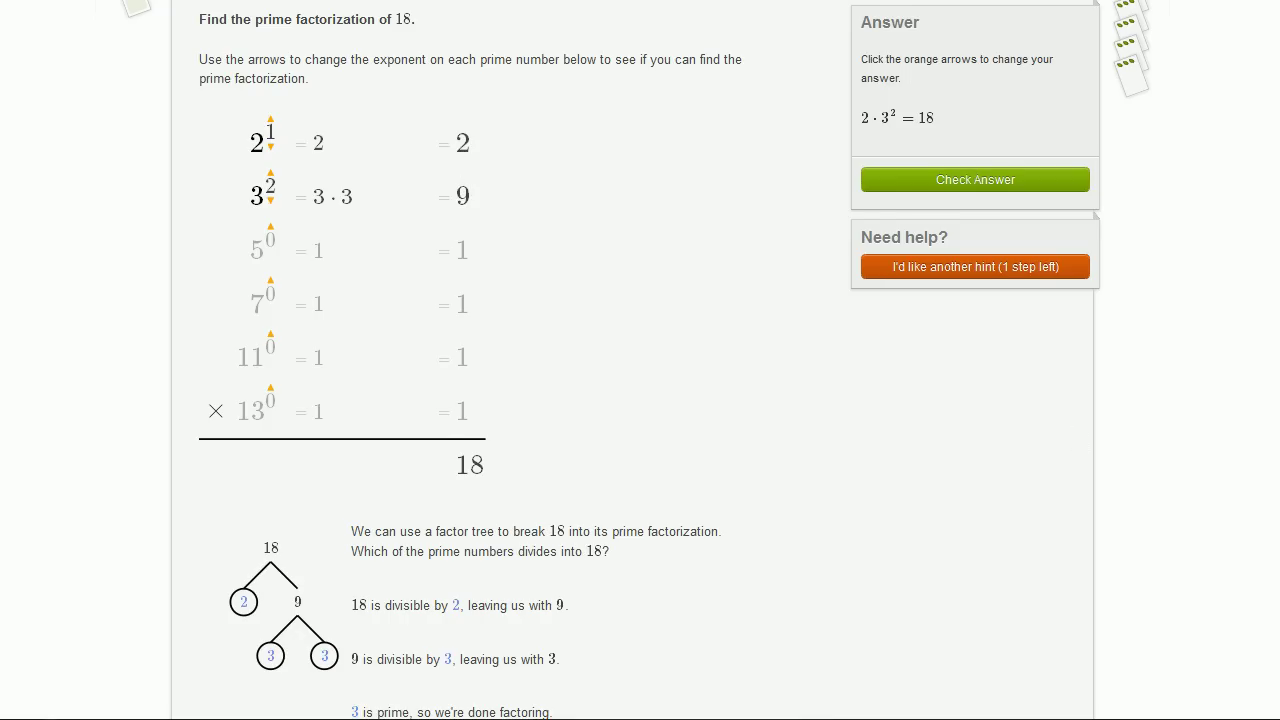
pyautogui.scroll(2, 640, 360)
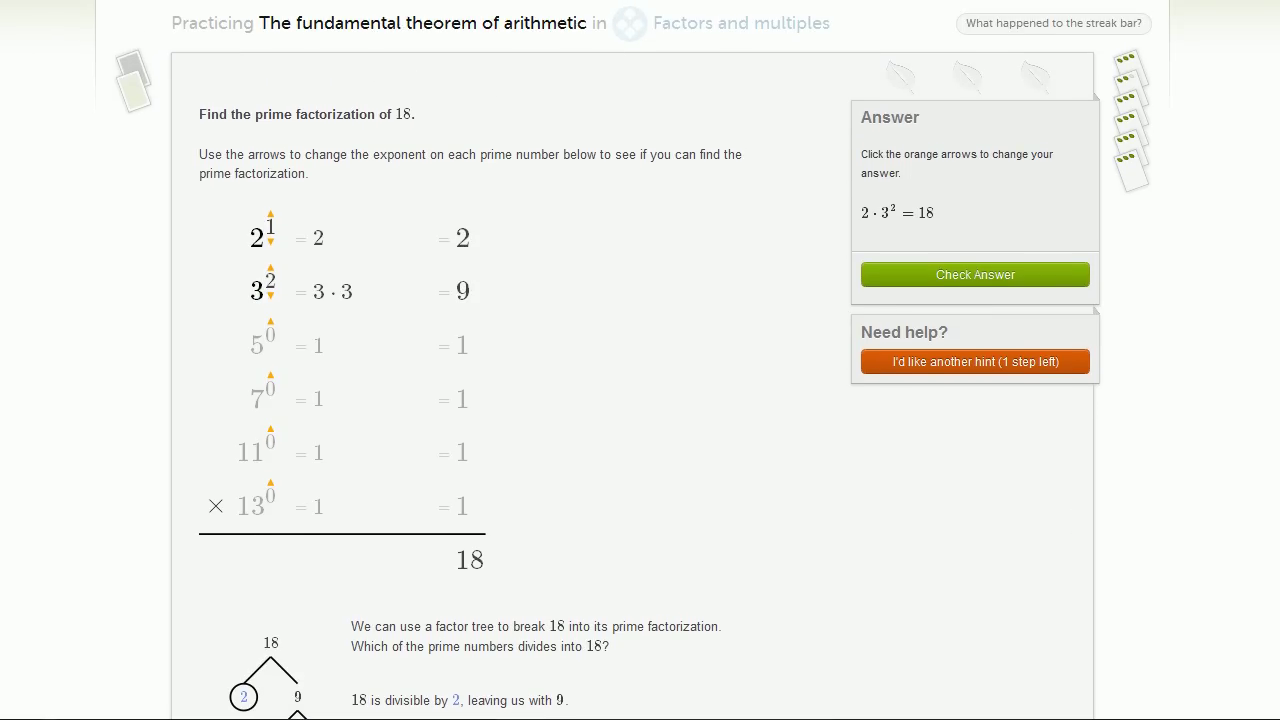